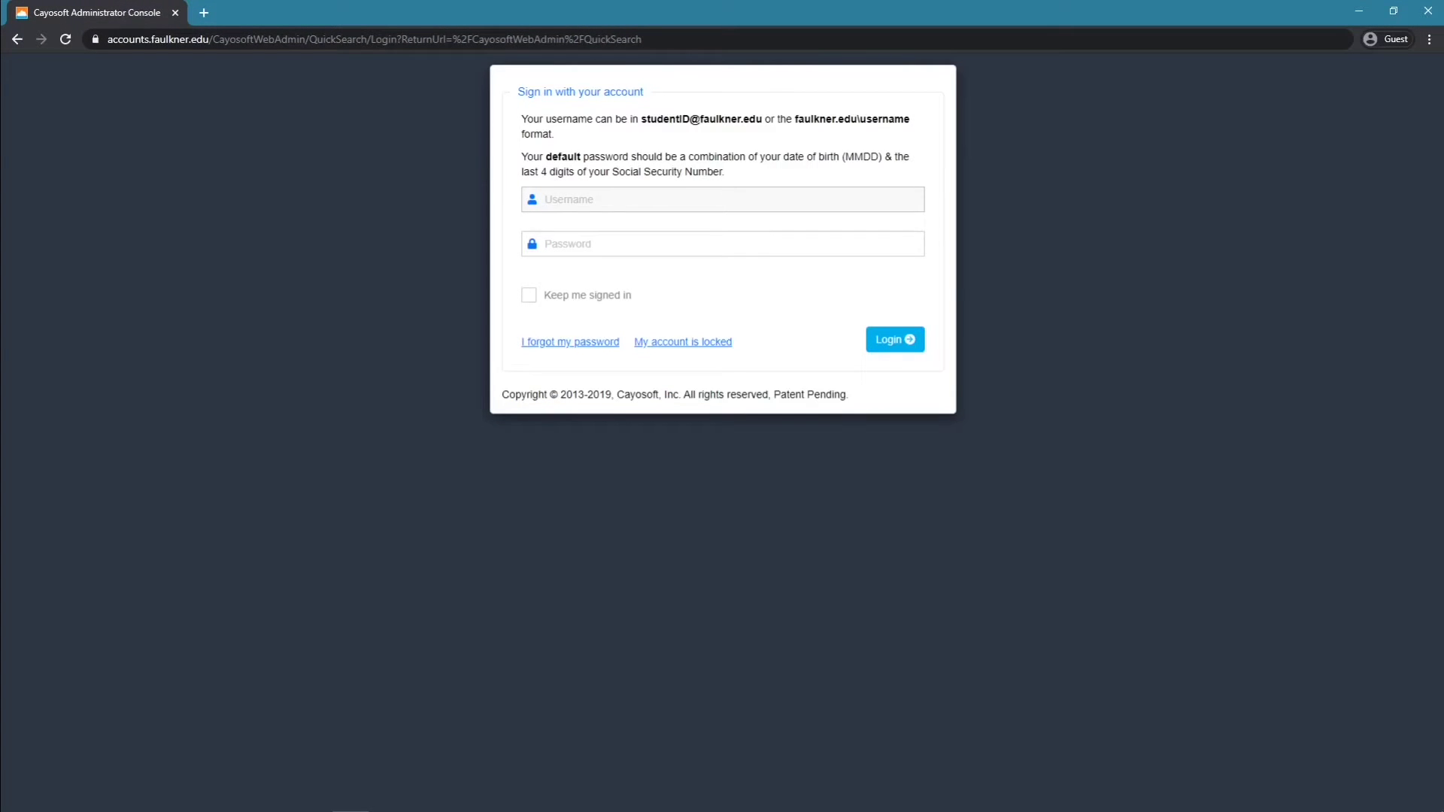
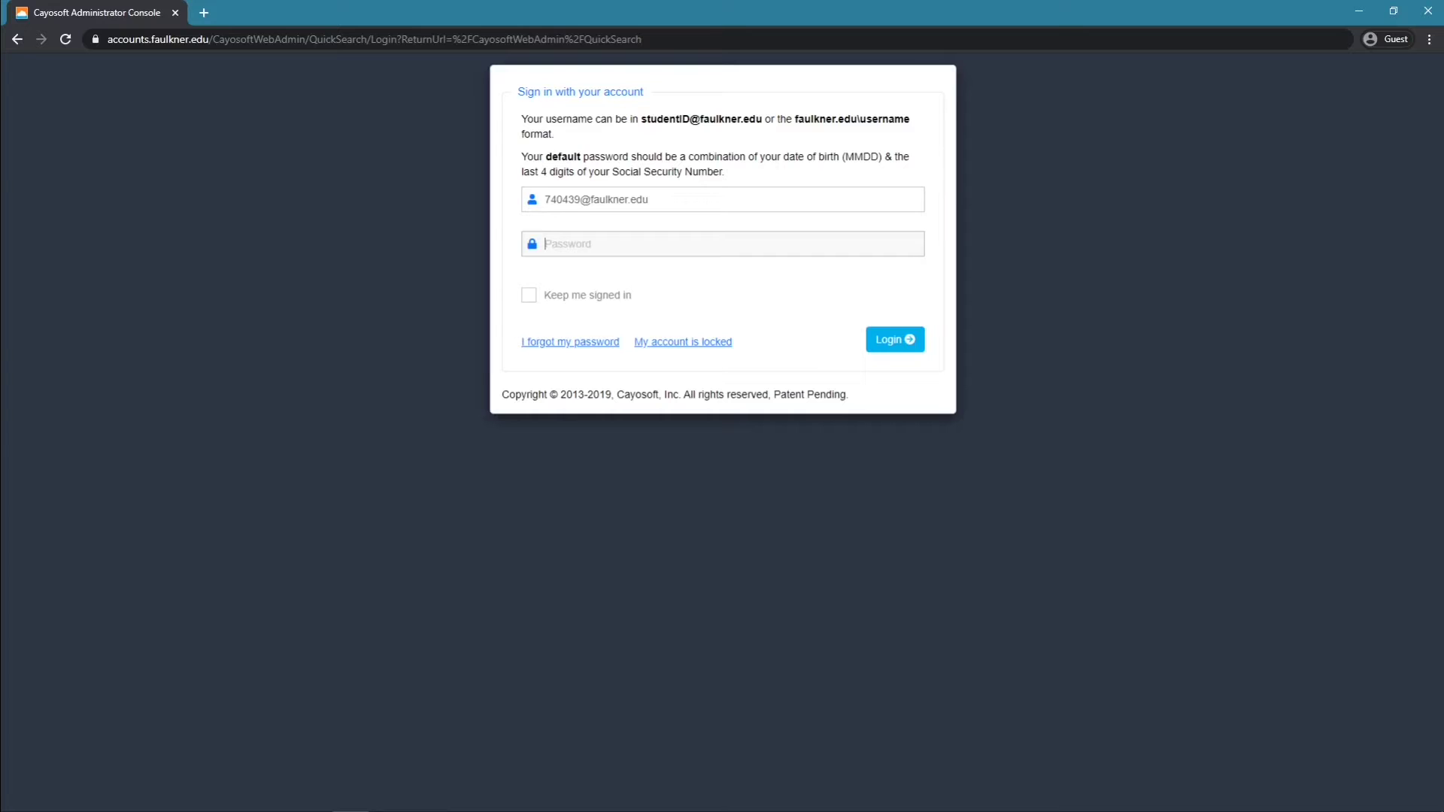
# Sign in to the Cayosoft Self-Service Portal with the student ID username and password
pyautogui.write('********')
pyautogui.press('Return')
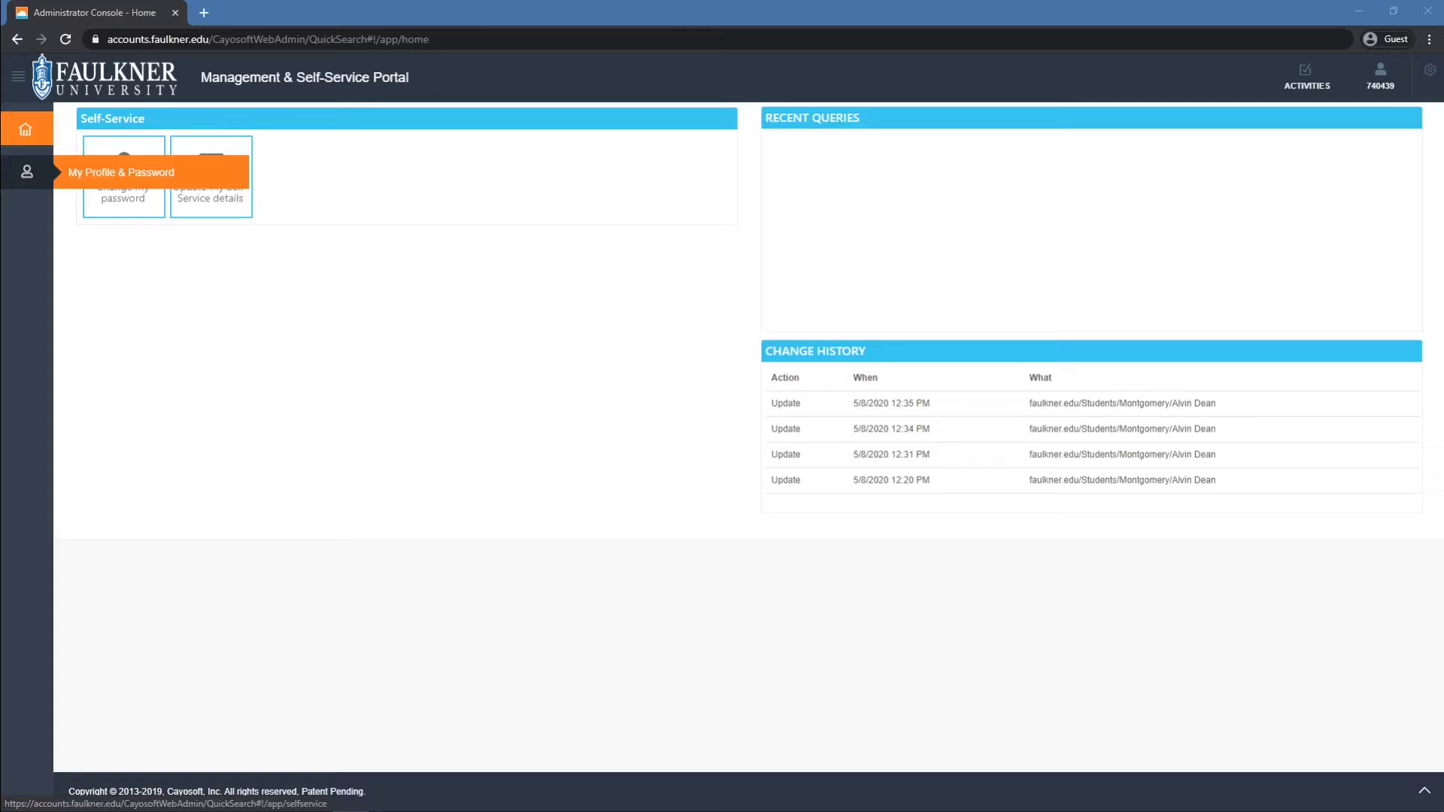
# Look over the self-service profile and enrollment form, then return to the portal home
pyautogui.click(26, 171)
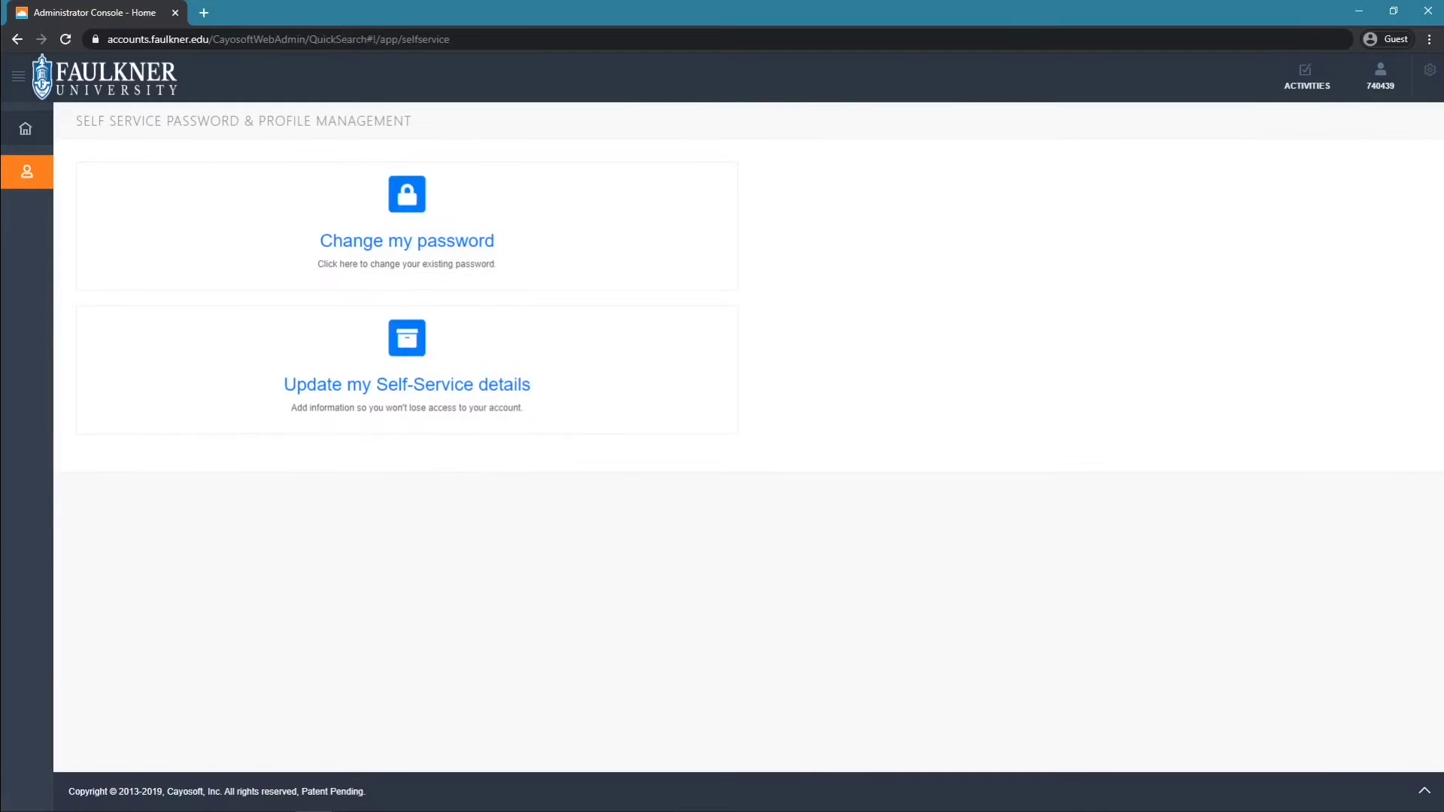
pyautogui.click(407, 384)
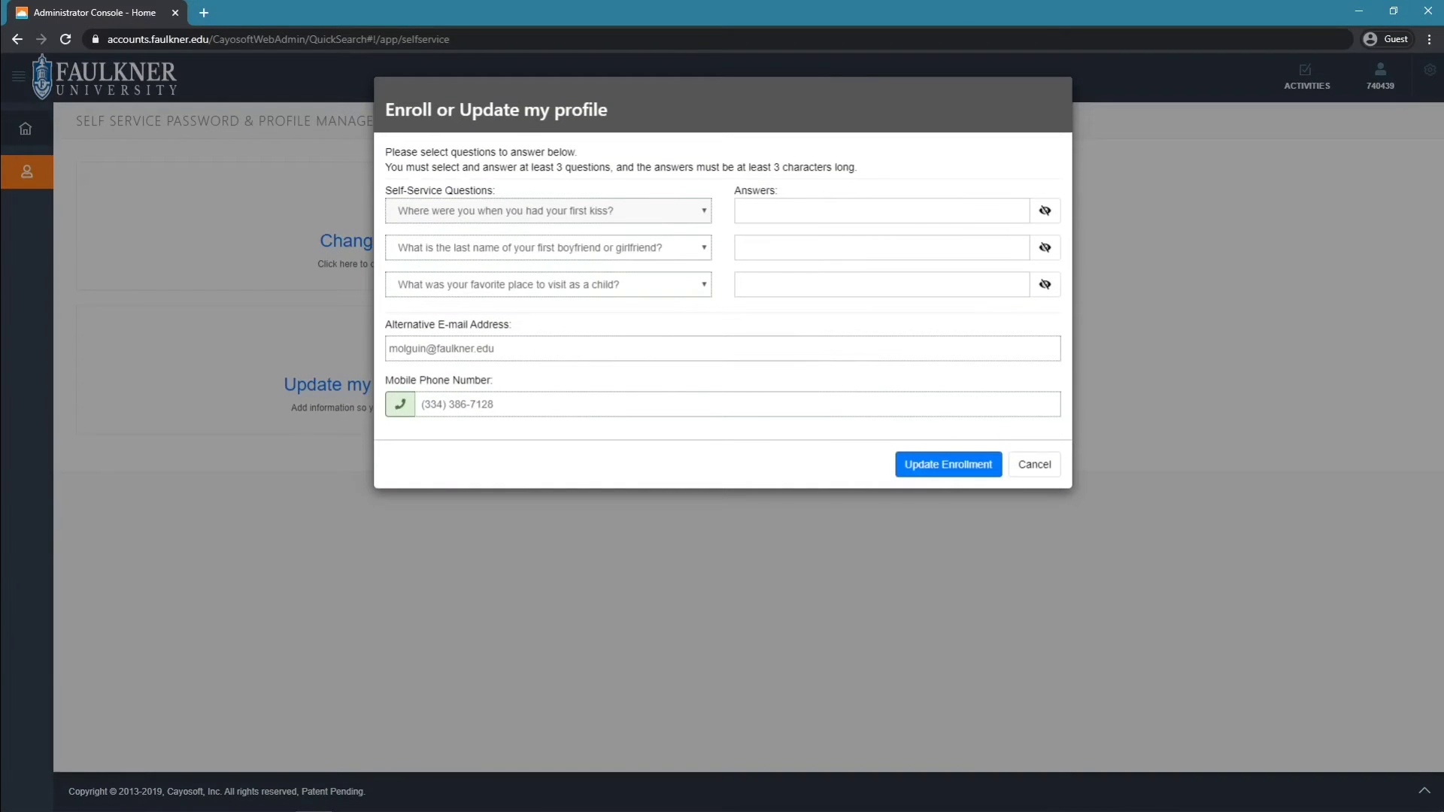
pyautogui.click(1034, 464)
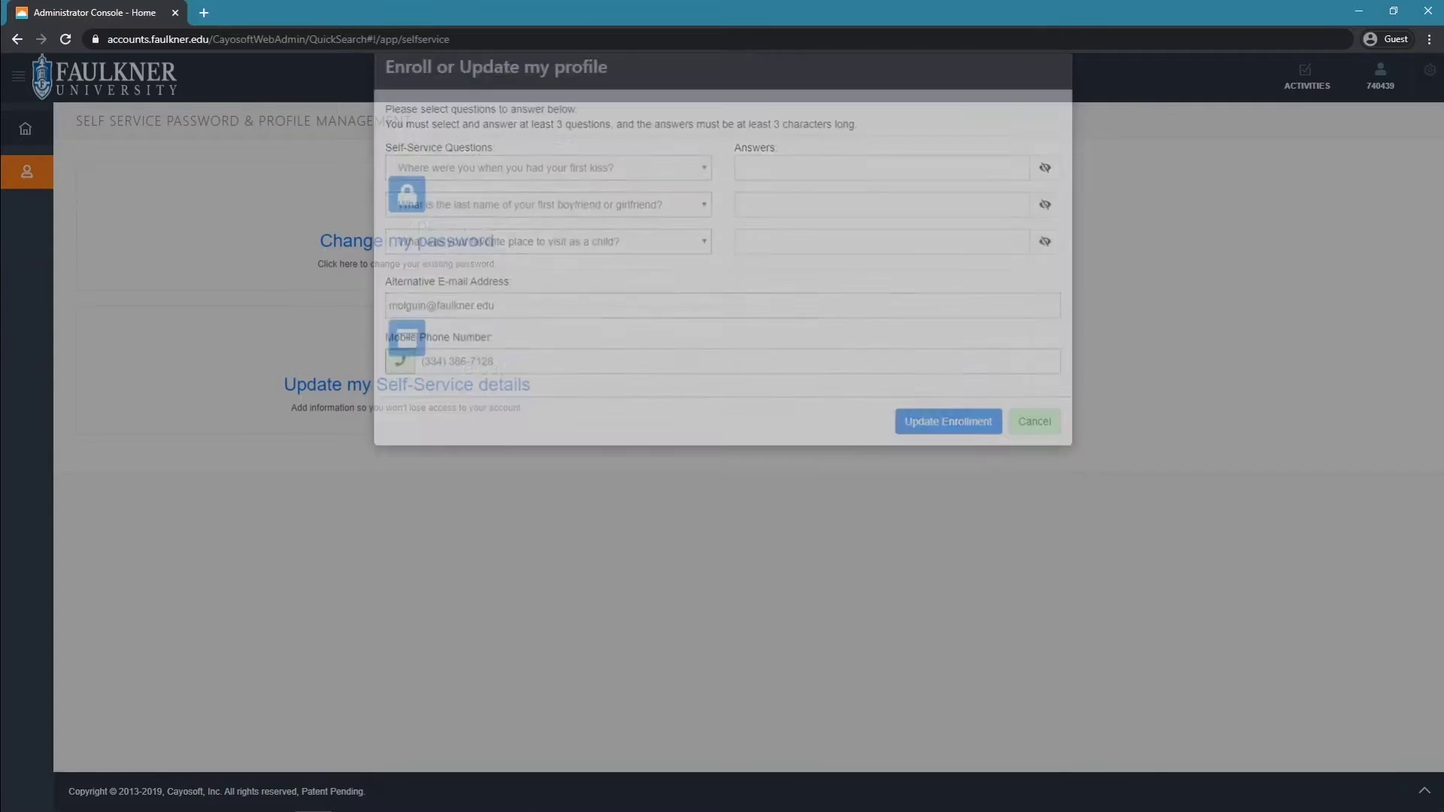
pyautogui.click(51, 120)
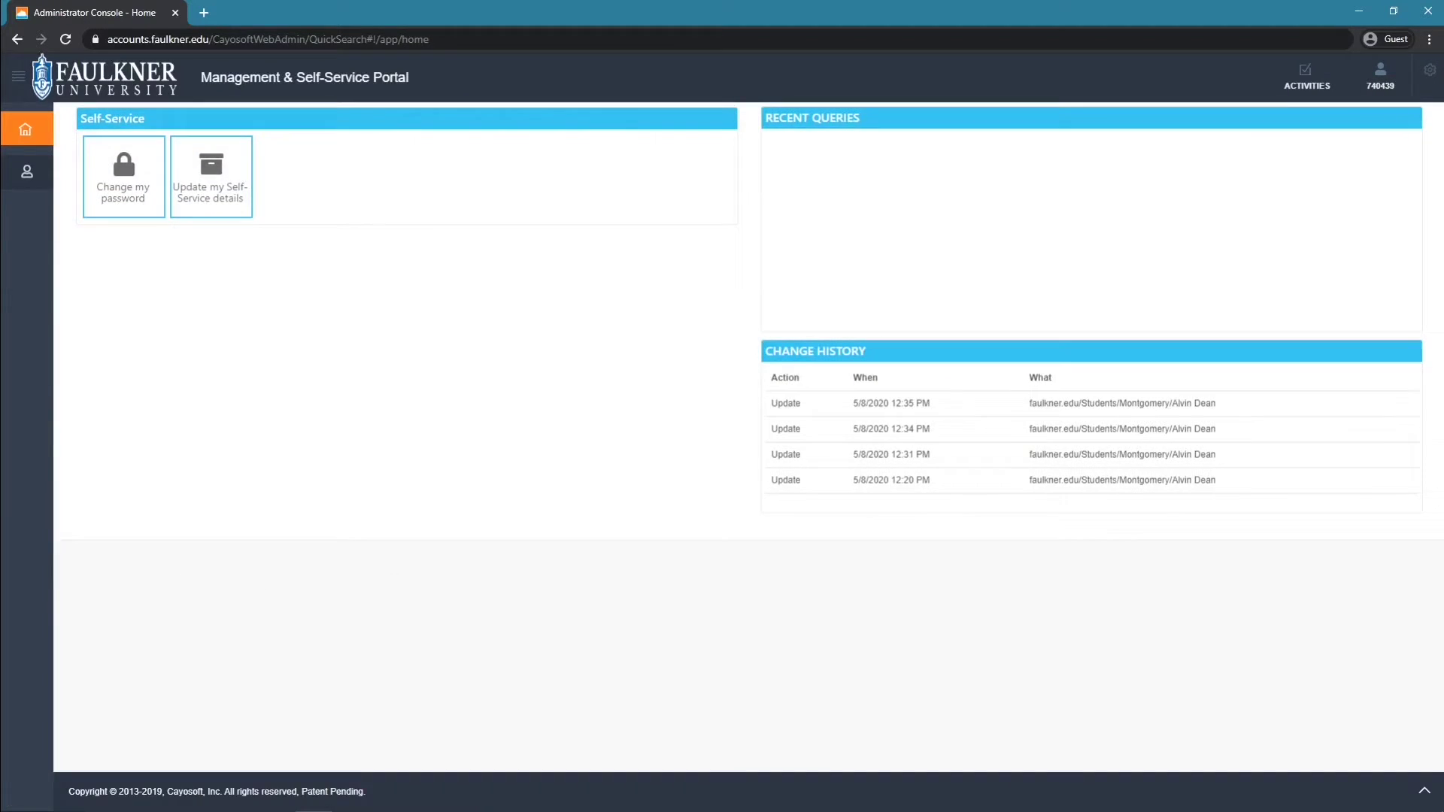
# Change the account password from the current one to a new password and dismiss the results
pyautogui.click(124, 176)
pyautogui.write('*')
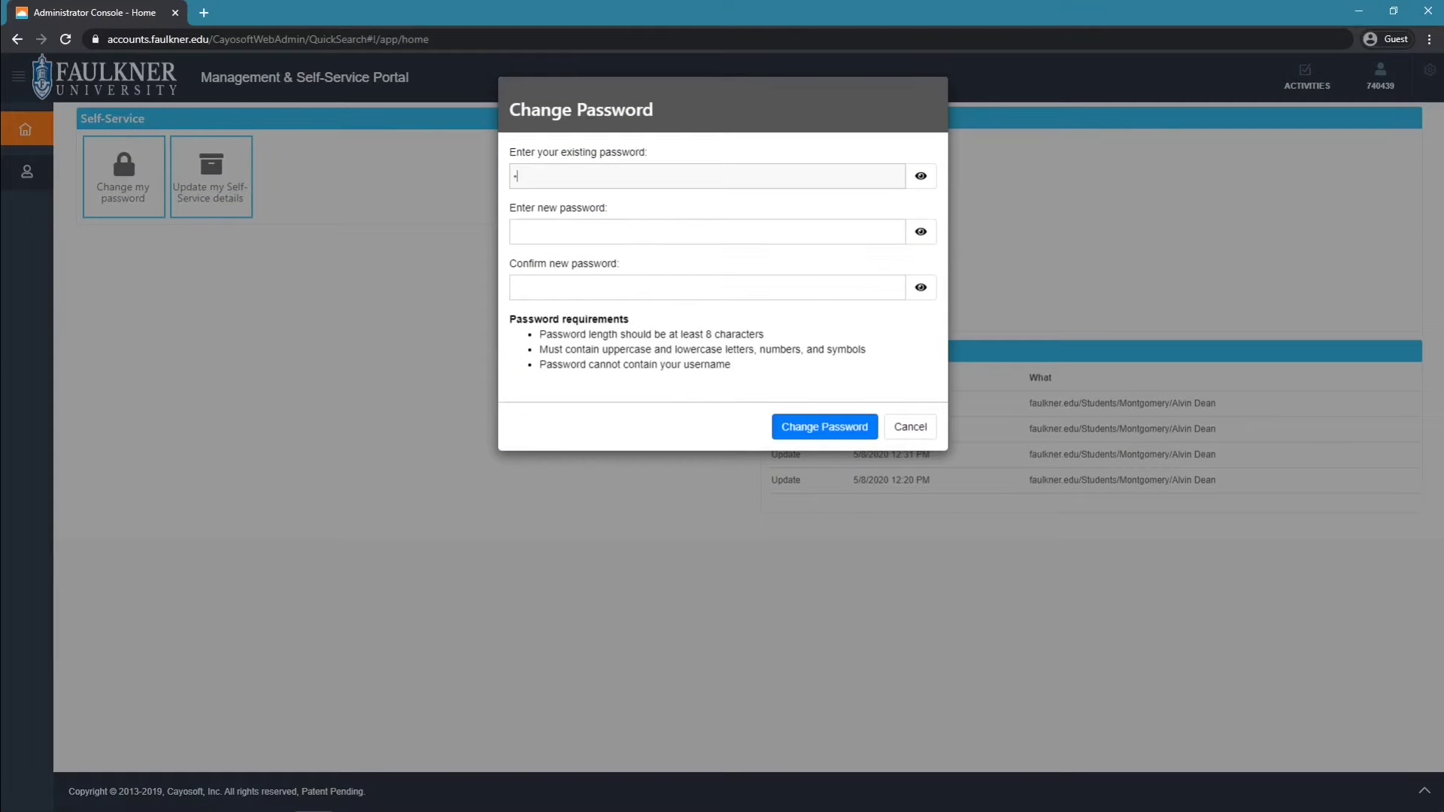
pyautogui.write('*******')
pyautogui.click(707, 232)
pyautogui.write('******')
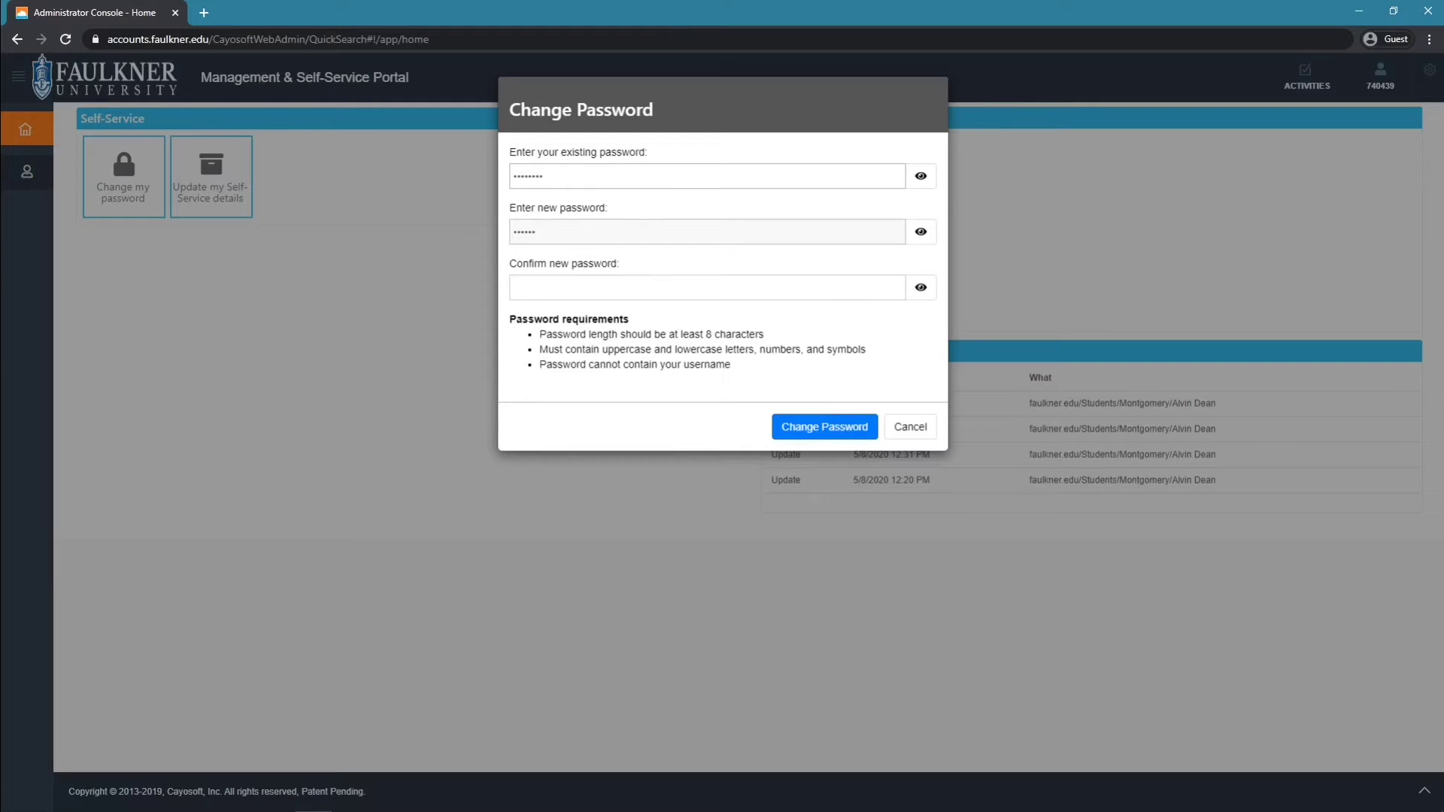
pyautogui.write('******')
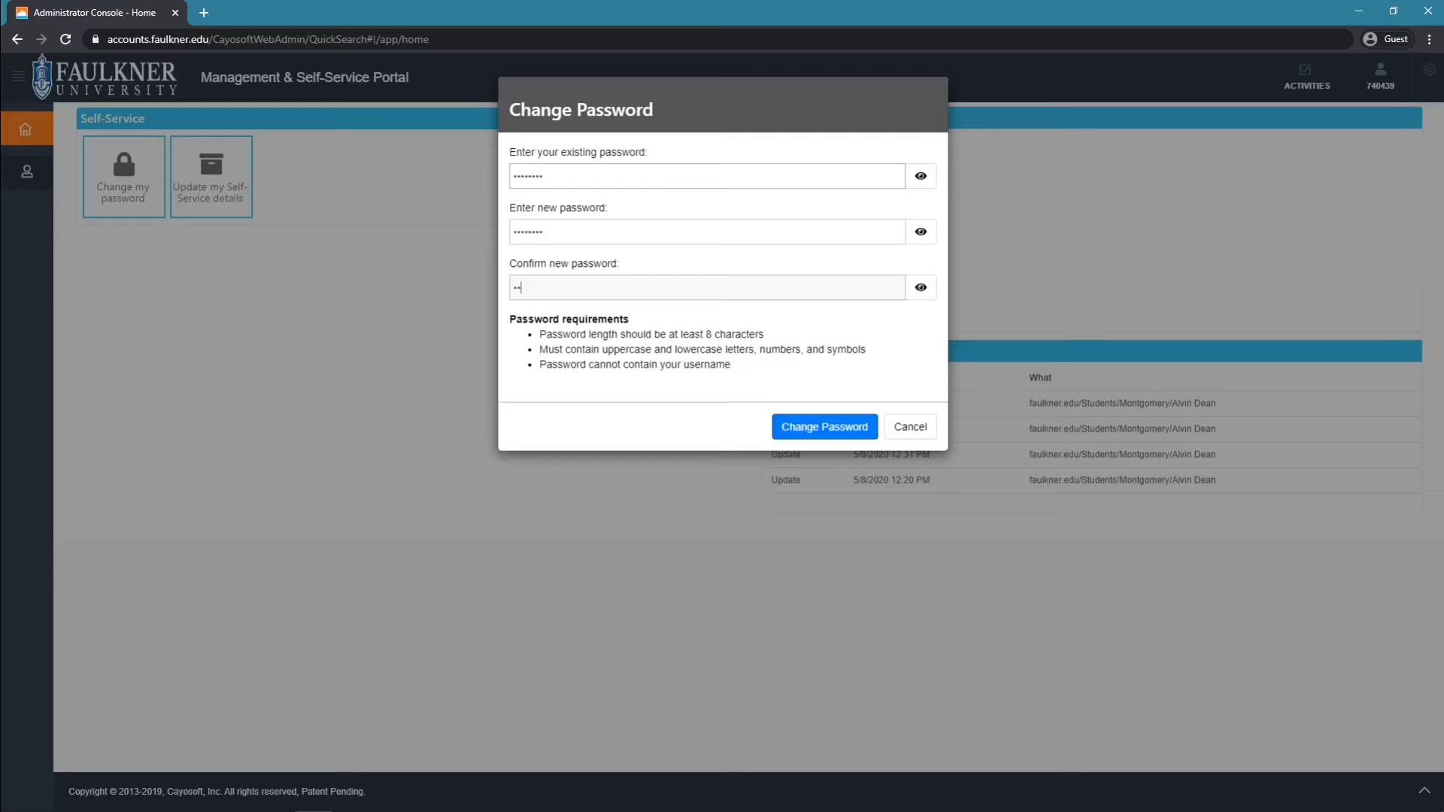
pyautogui.write('****')
pyautogui.press('Return')
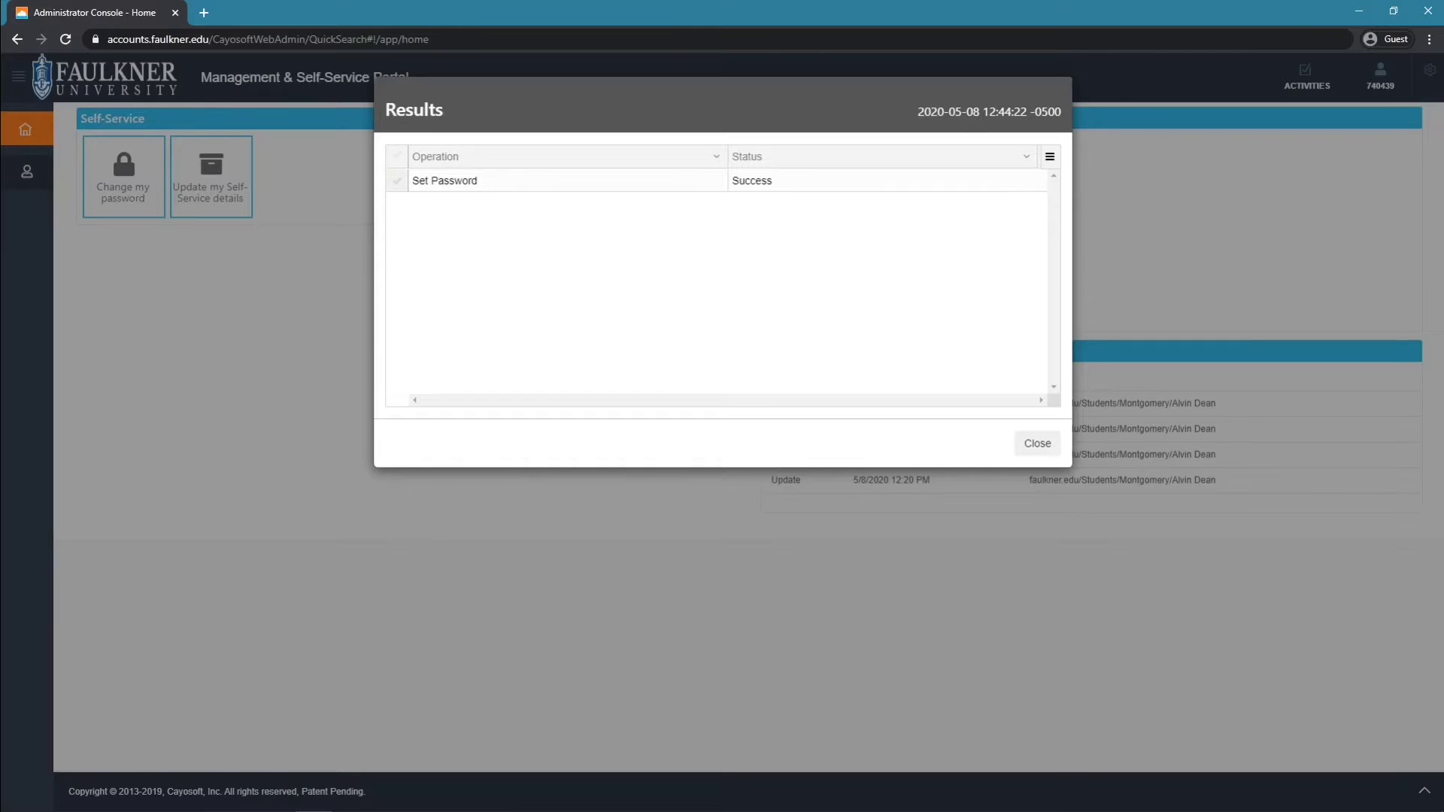
pyautogui.press('Escape')
pyautogui.click(203, 13)
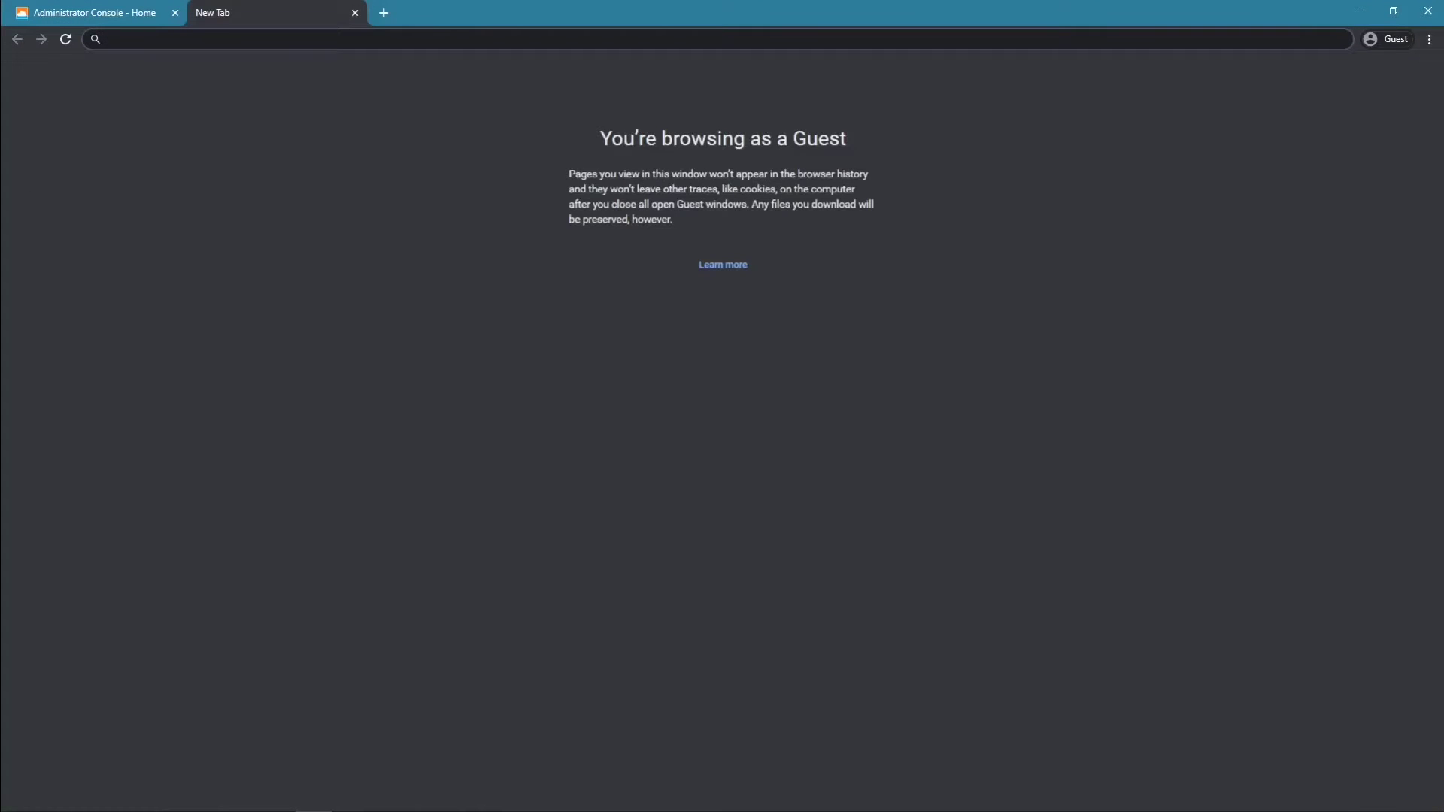
# Go to gmail.com and submit the student's school e-mail address at the Google sign-in
pyautogui.write('gmail.com')
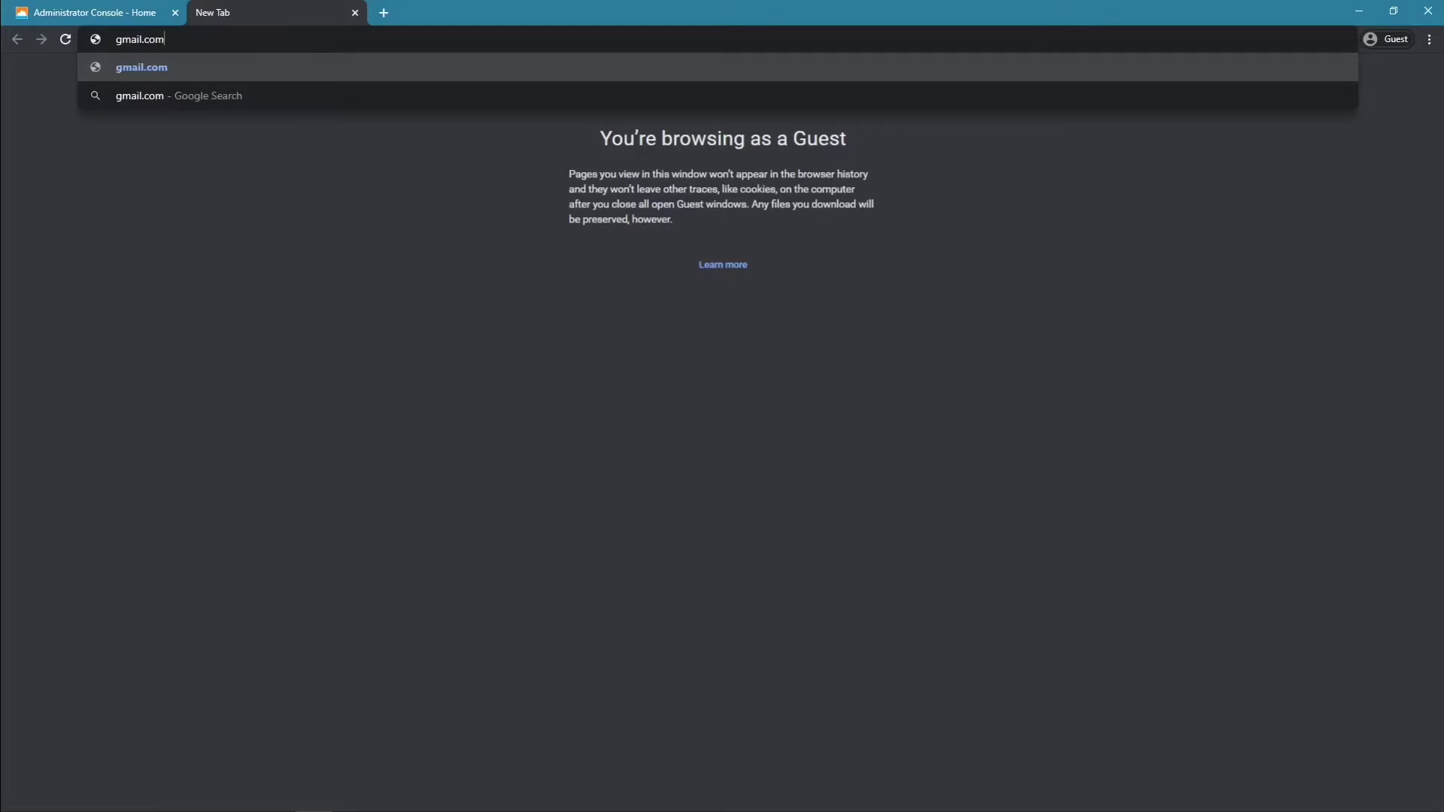
pyautogui.press('Return')
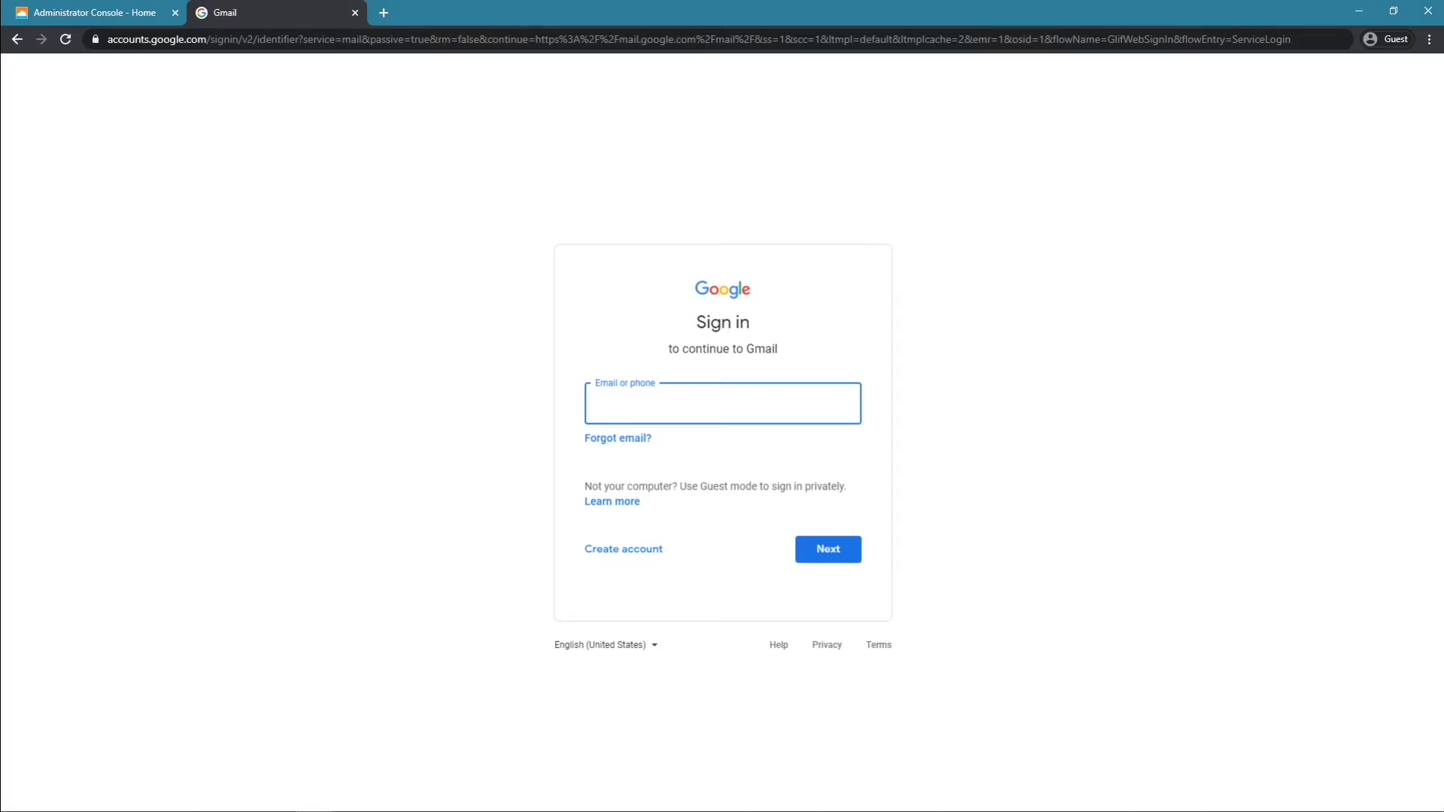
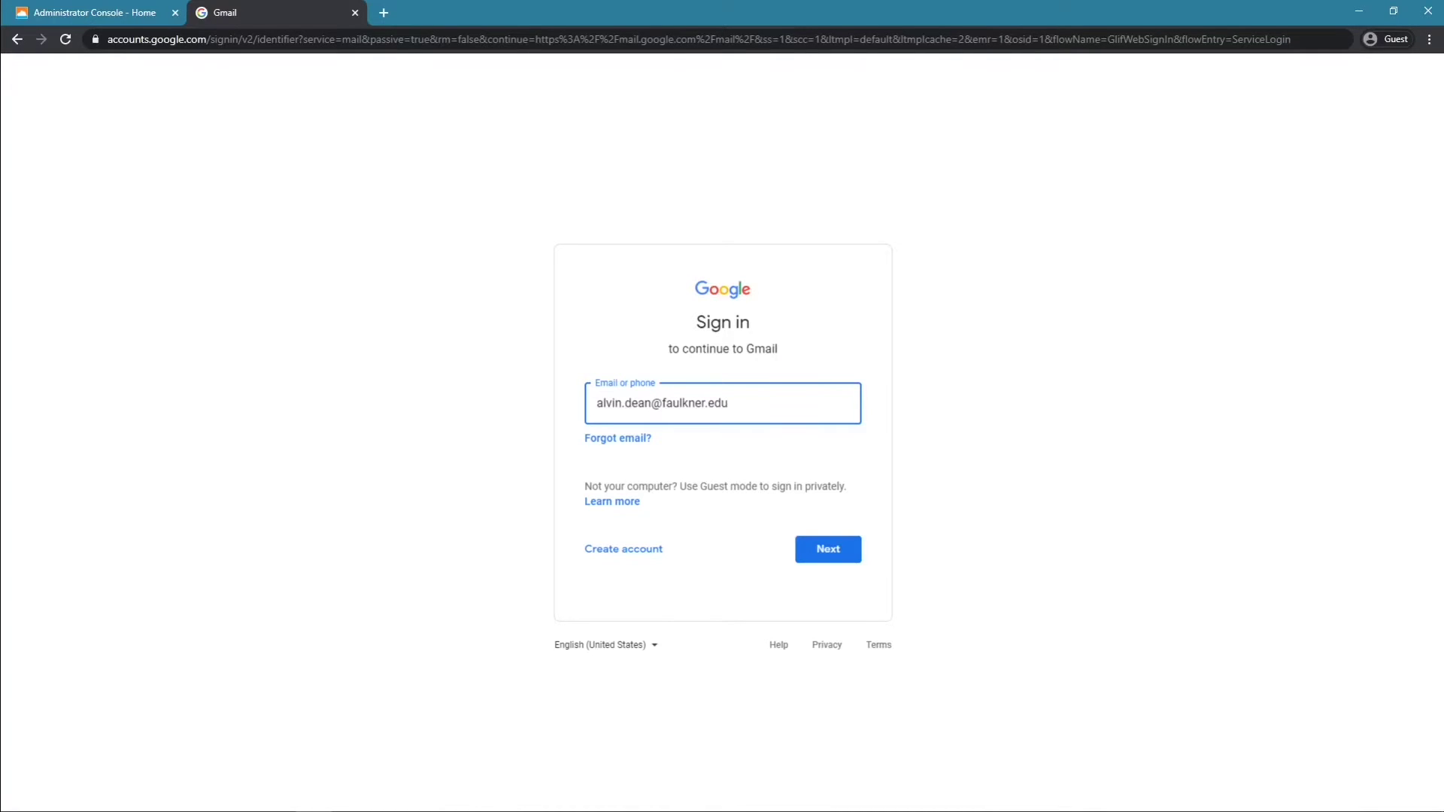
pyautogui.press('Return')
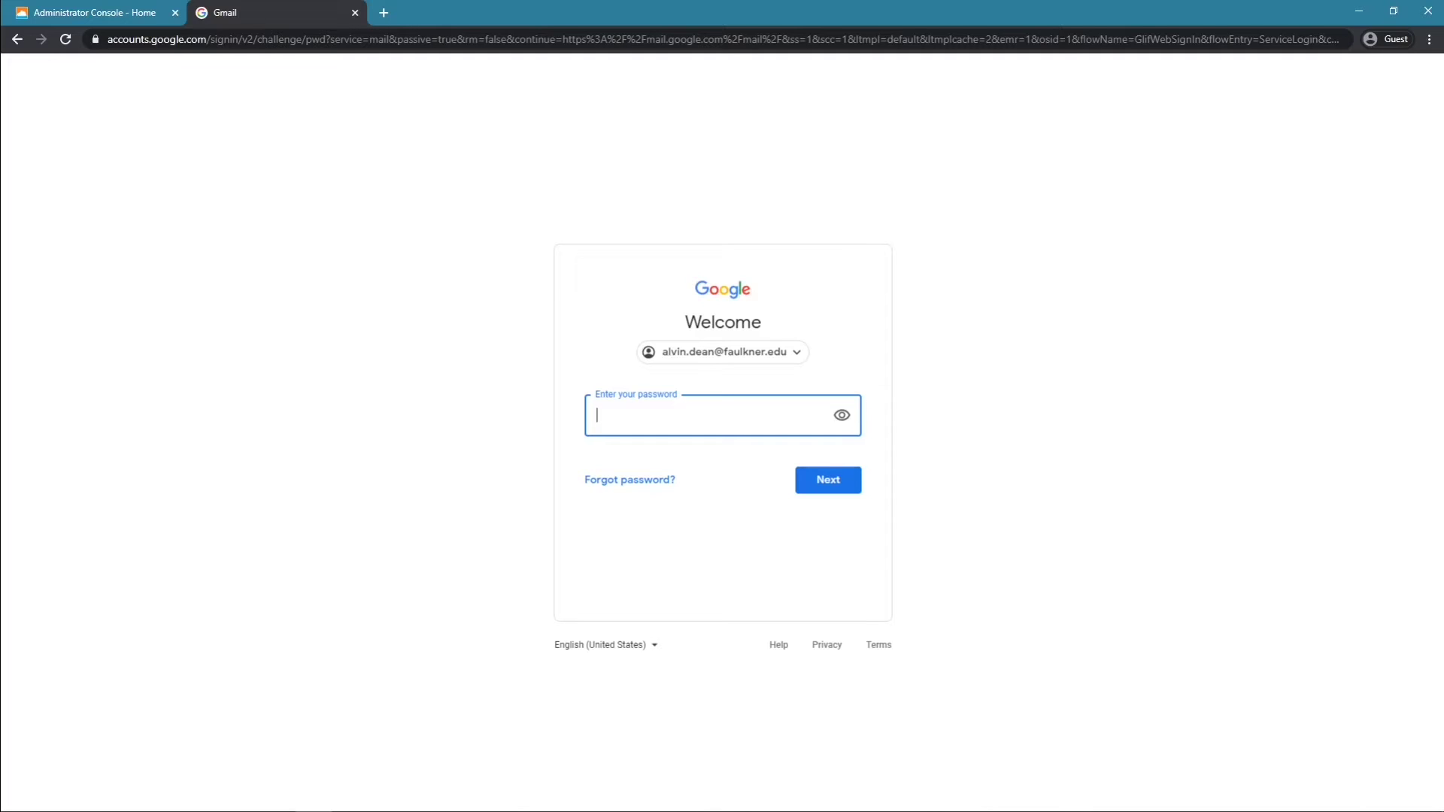
# Enter the Google account password to finish signing into Gmail
pyautogui.write('••••••••')
pyautogui.press('Return')
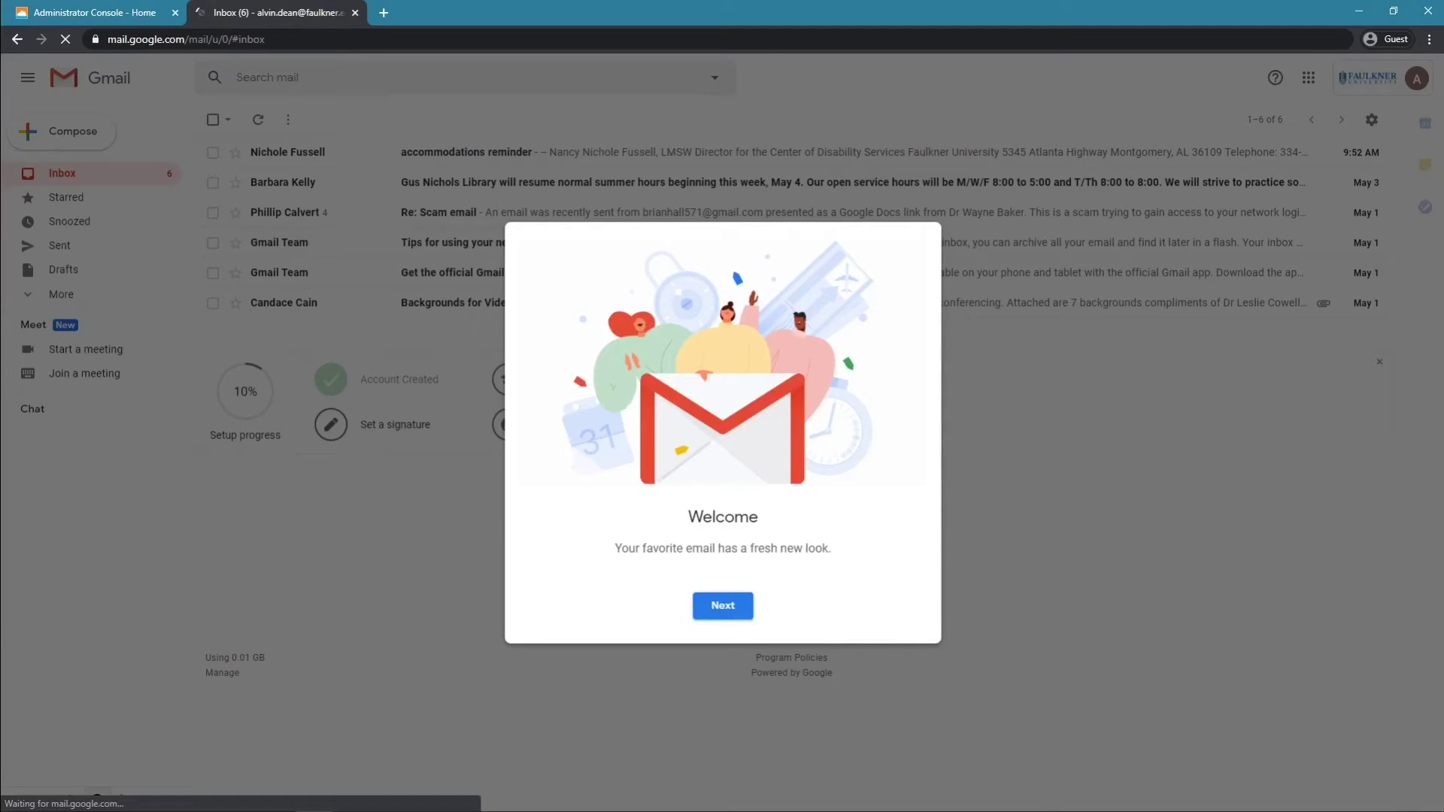
# Dismiss the Gmail welcome introduction and briefly check the Google apps list
pyautogui.click(723, 606)
pyautogui.press('Return')
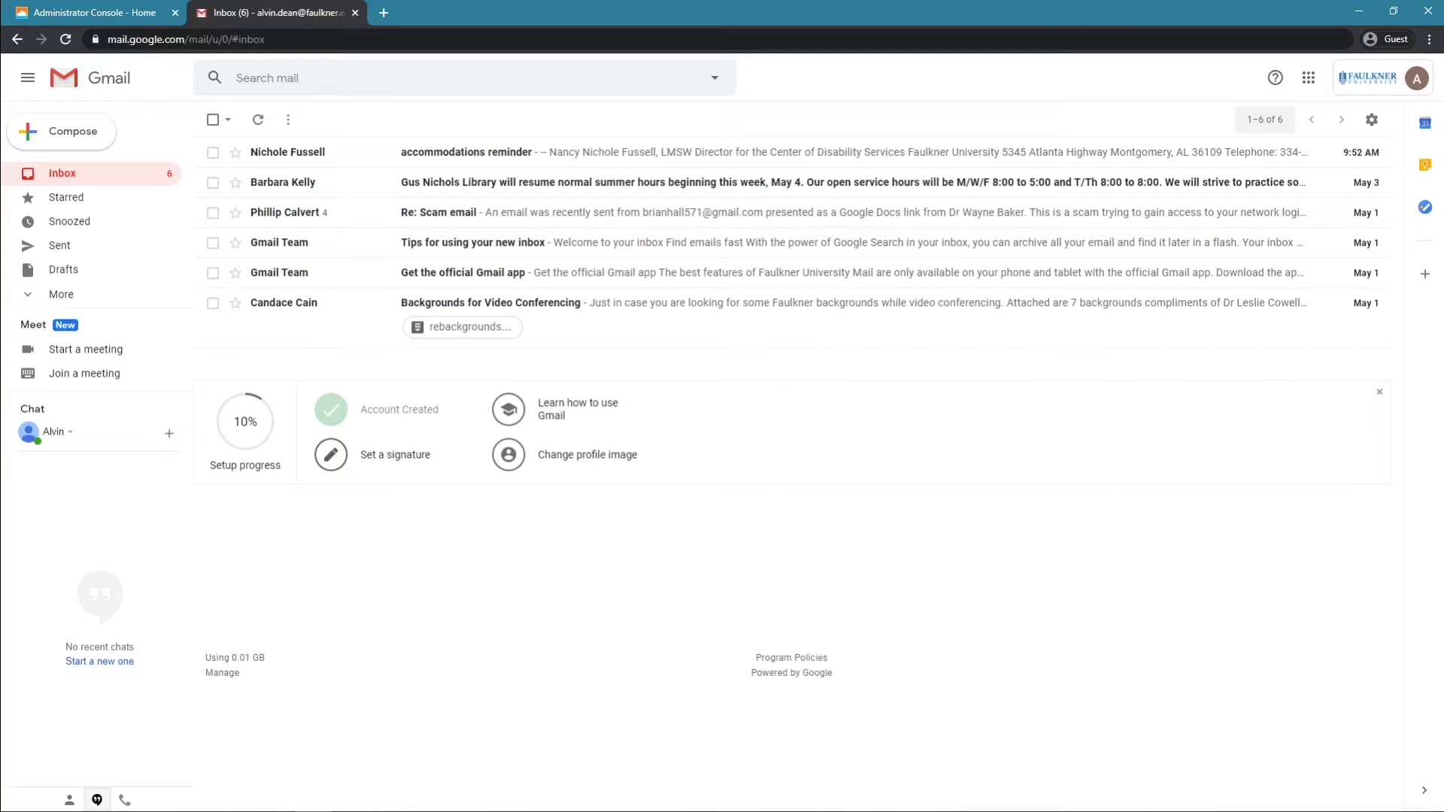
pyautogui.click(1309, 77)
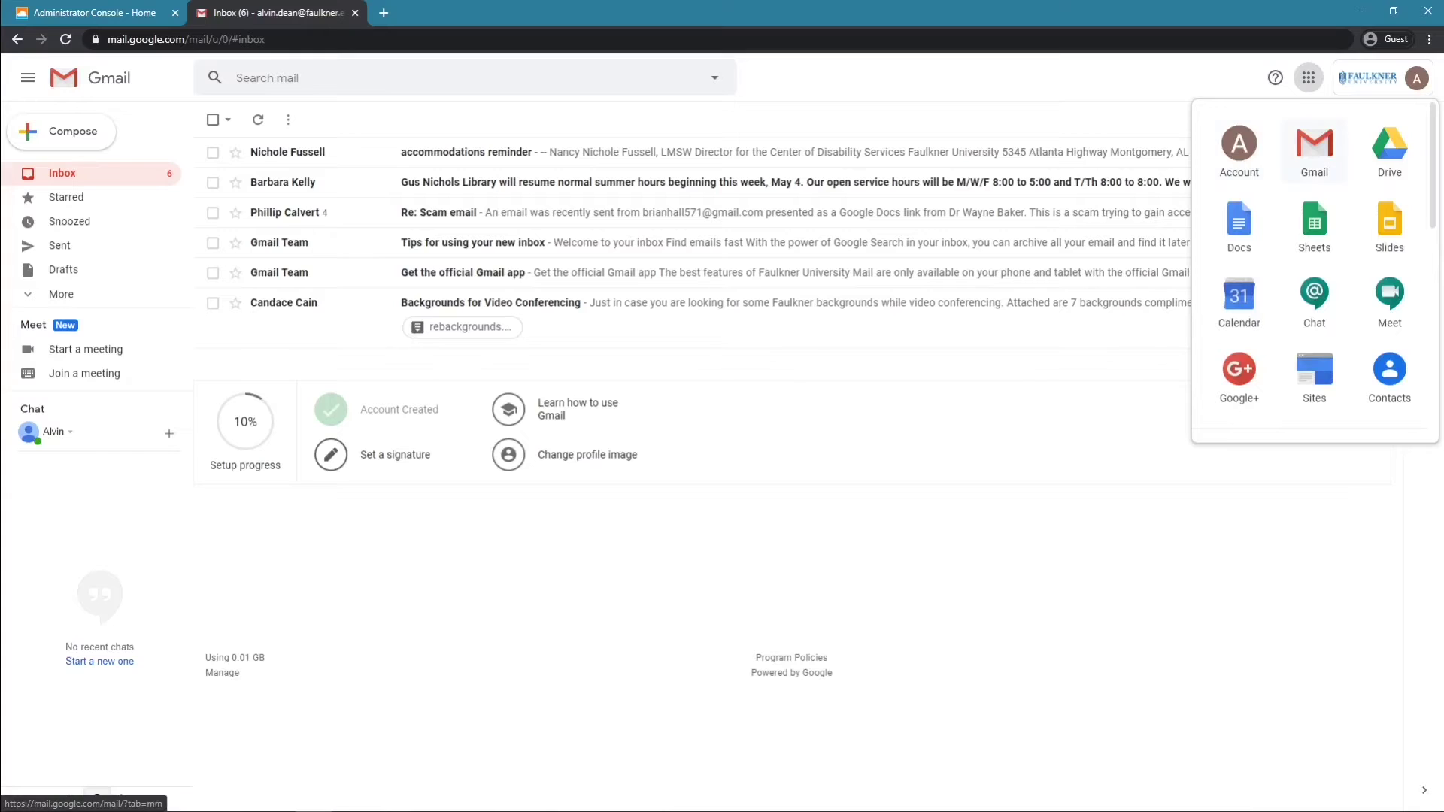
pyautogui.press('Escape')
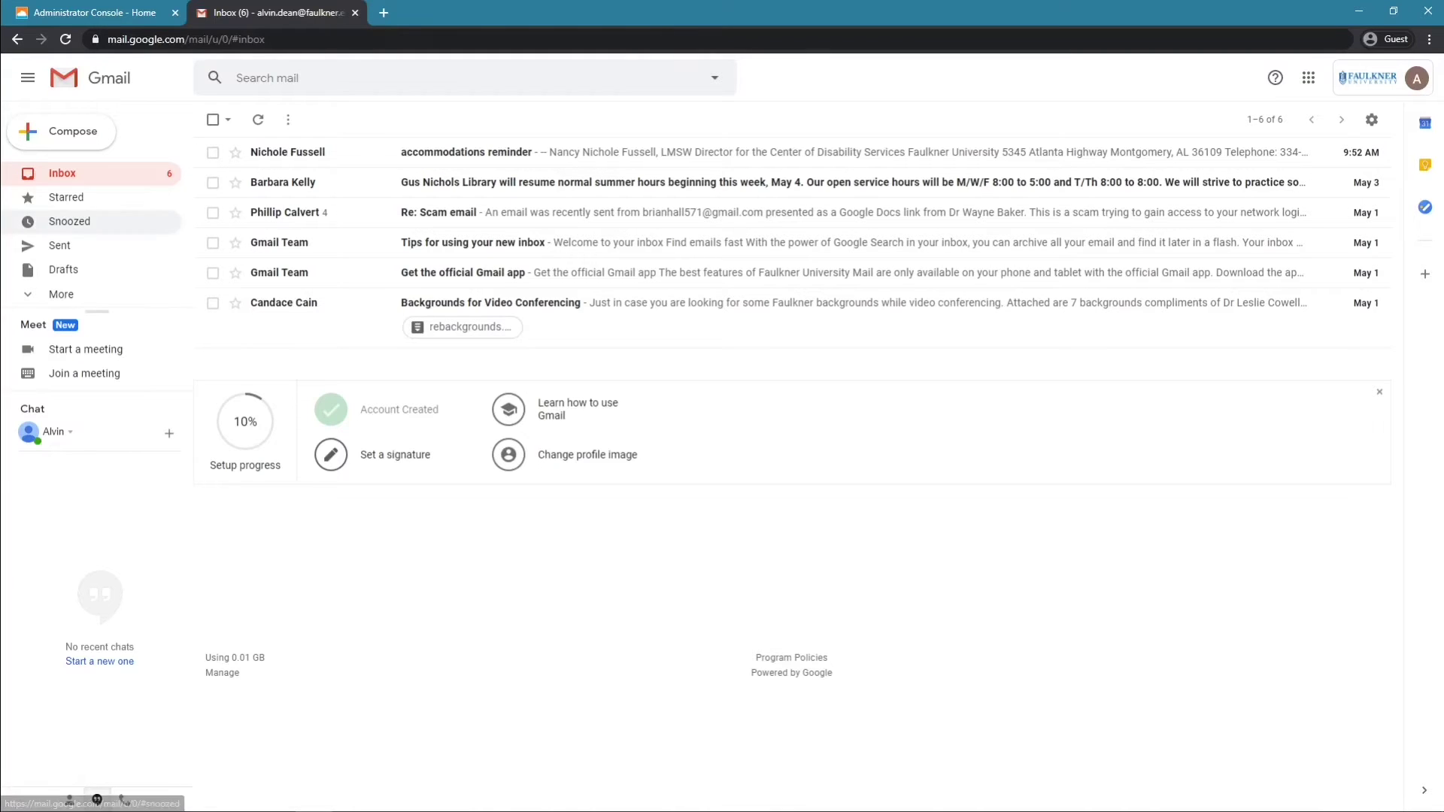
pyautogui.click(1308, 77)
pyautogui.press('Escape')
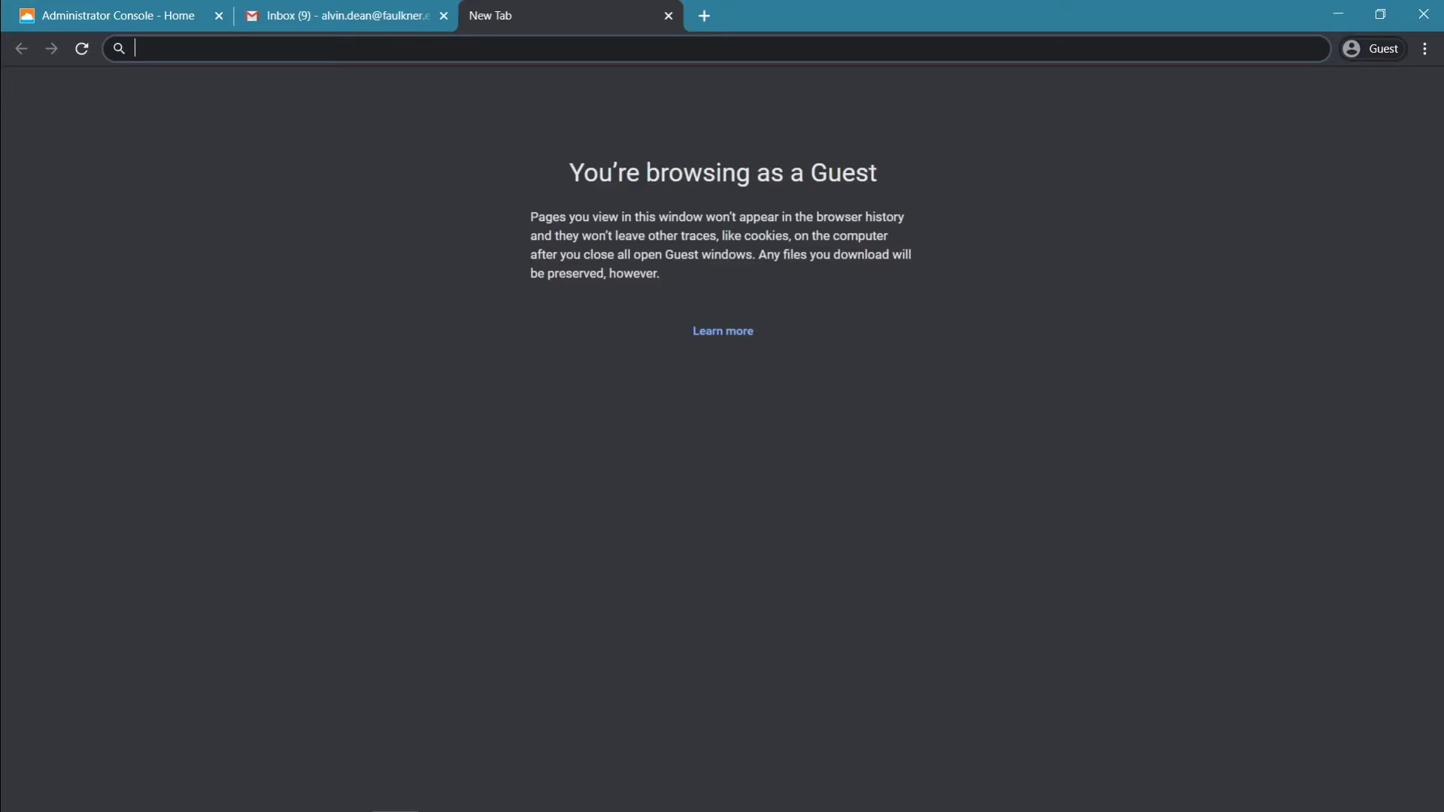
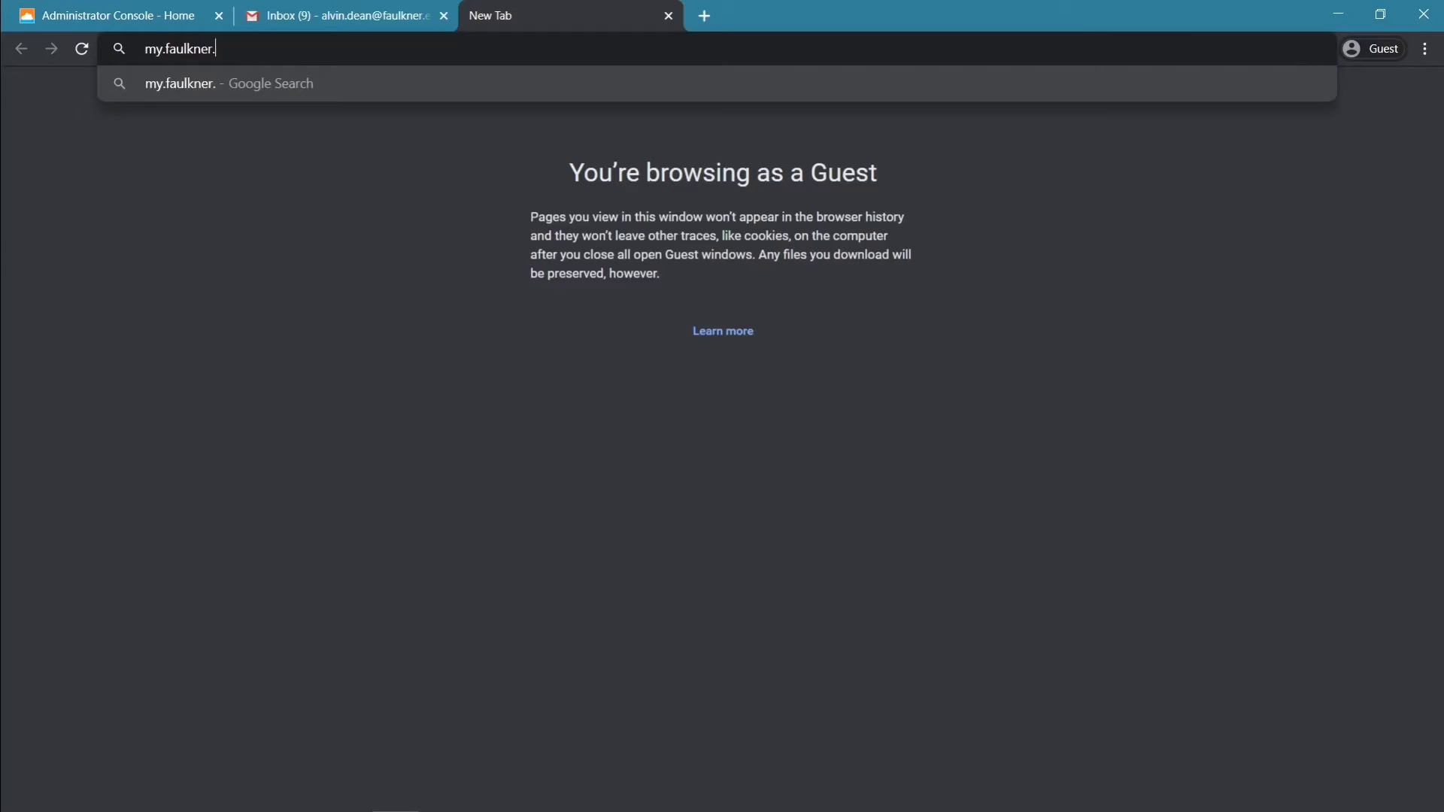
# Log in to Faulkner Online at my.faulkner.edu with the student login ID and password
pyautogui.press('Return')
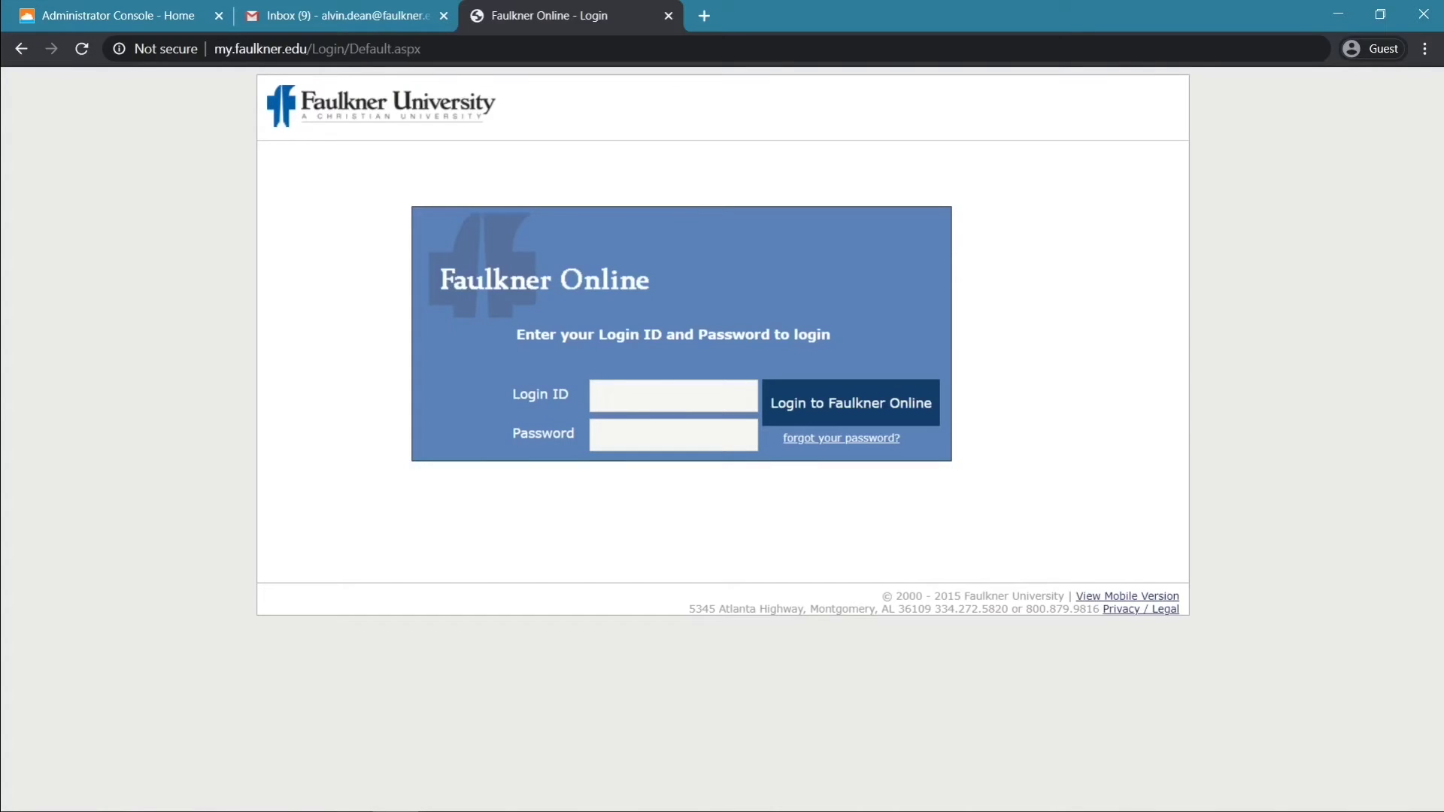
pyautogui.press('BackSpace')
pyautogui.press('Tab')
pyautogui.press('Return')
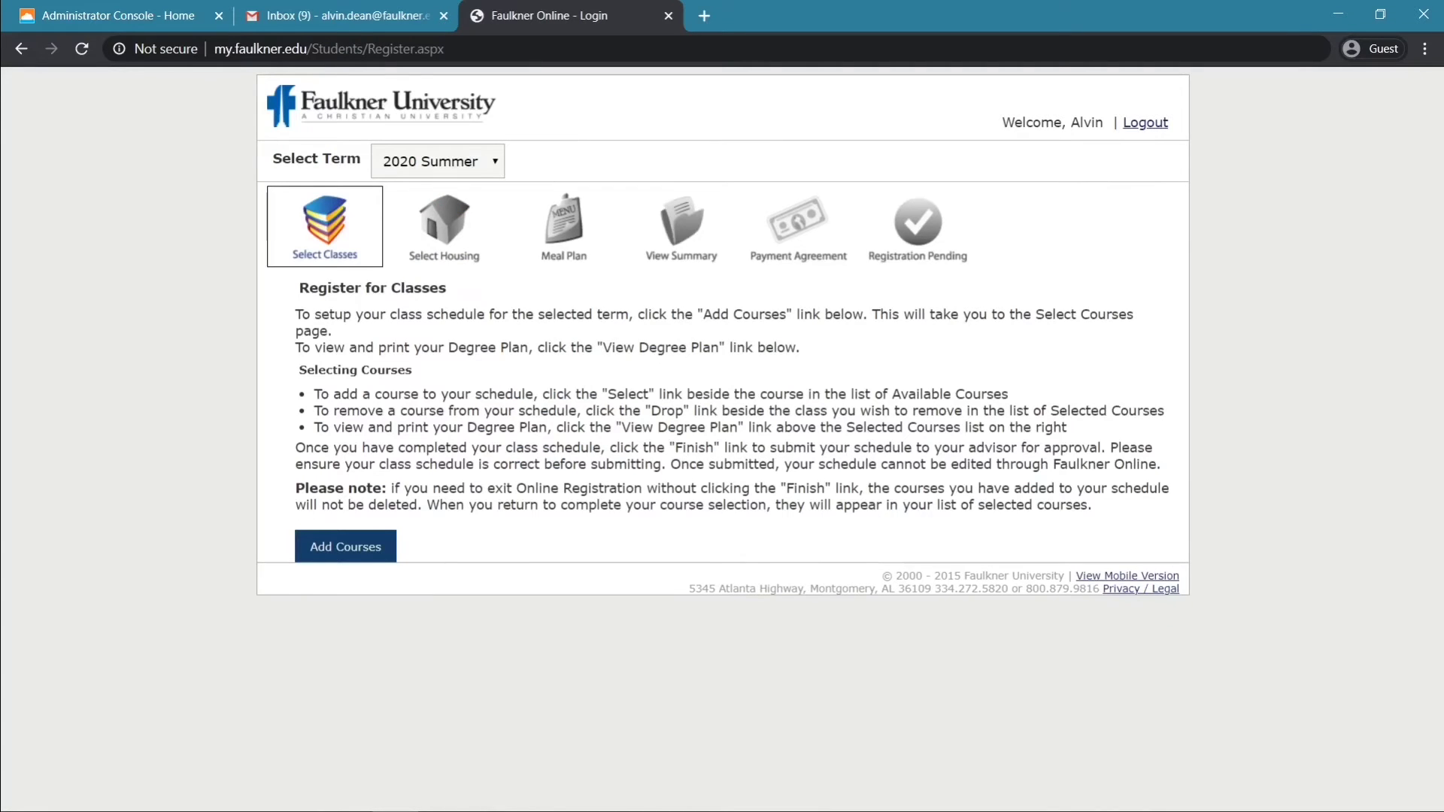
# Switch the registration term to 2020 Fall to show its two-class, 6.0-hour summary
pyautogui.click(438, 161)
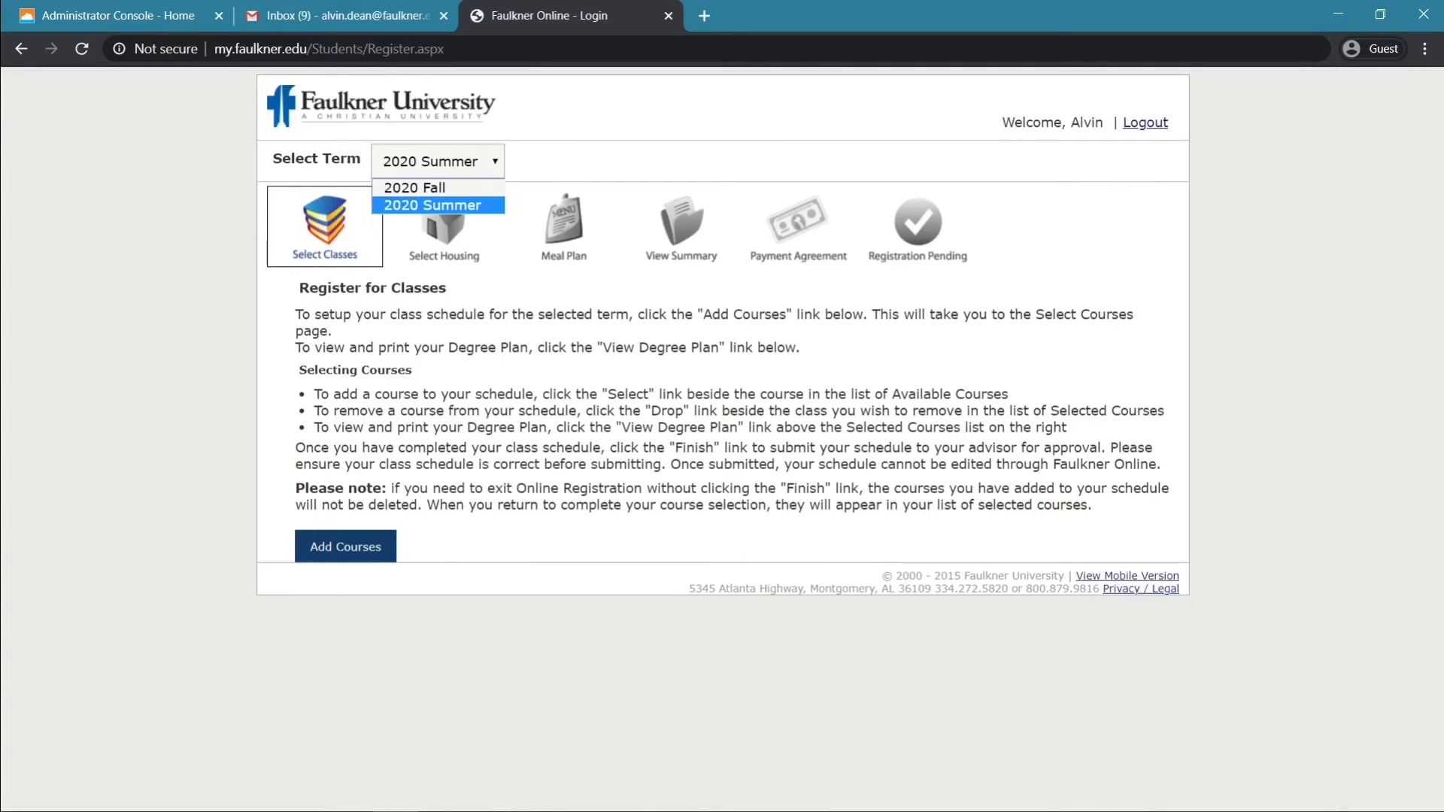
pyautogui.press('Up')
pyautogui.press('Return')
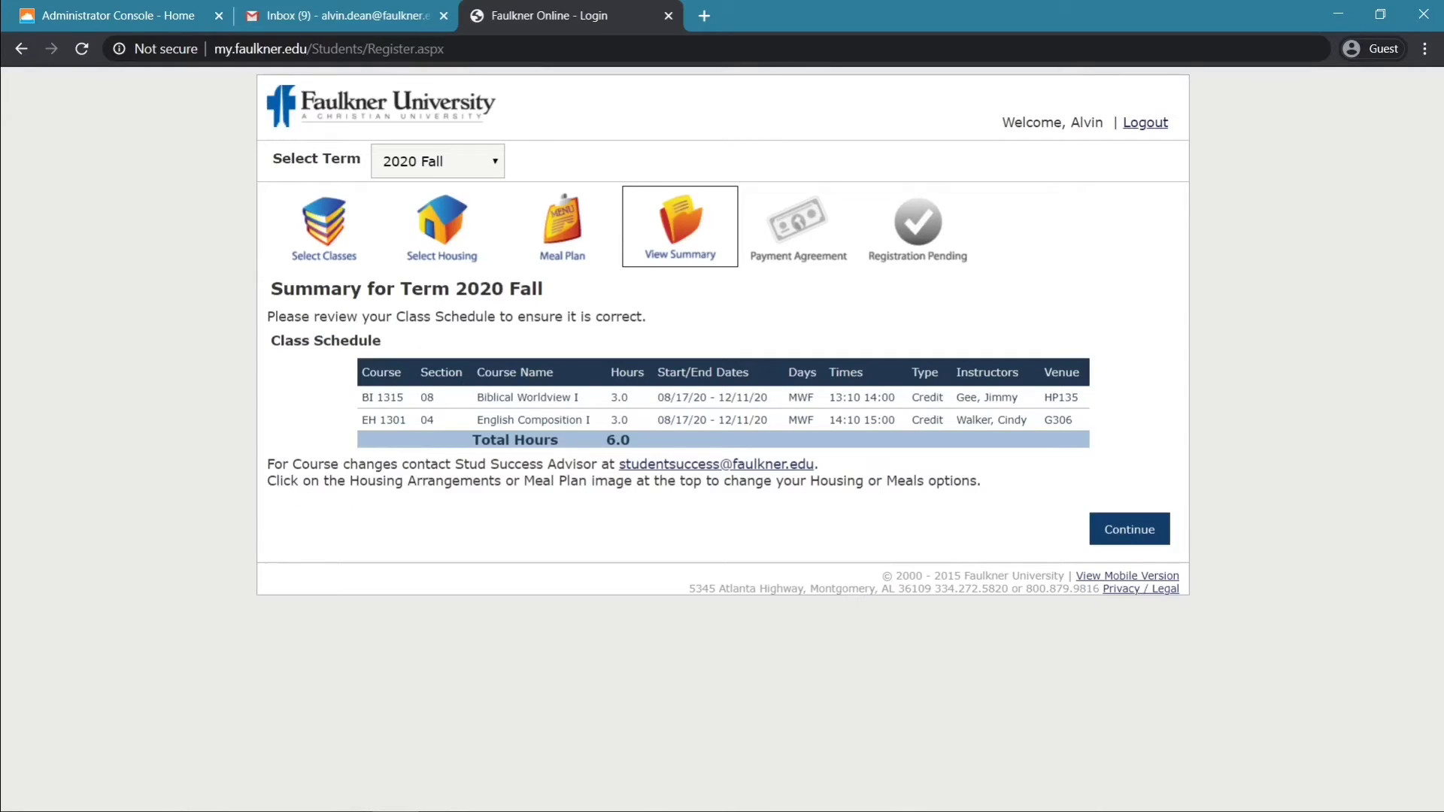
# Continue past the class summary and the health form notice to the Payment Agreement
pyautogui.click(1129, 529)
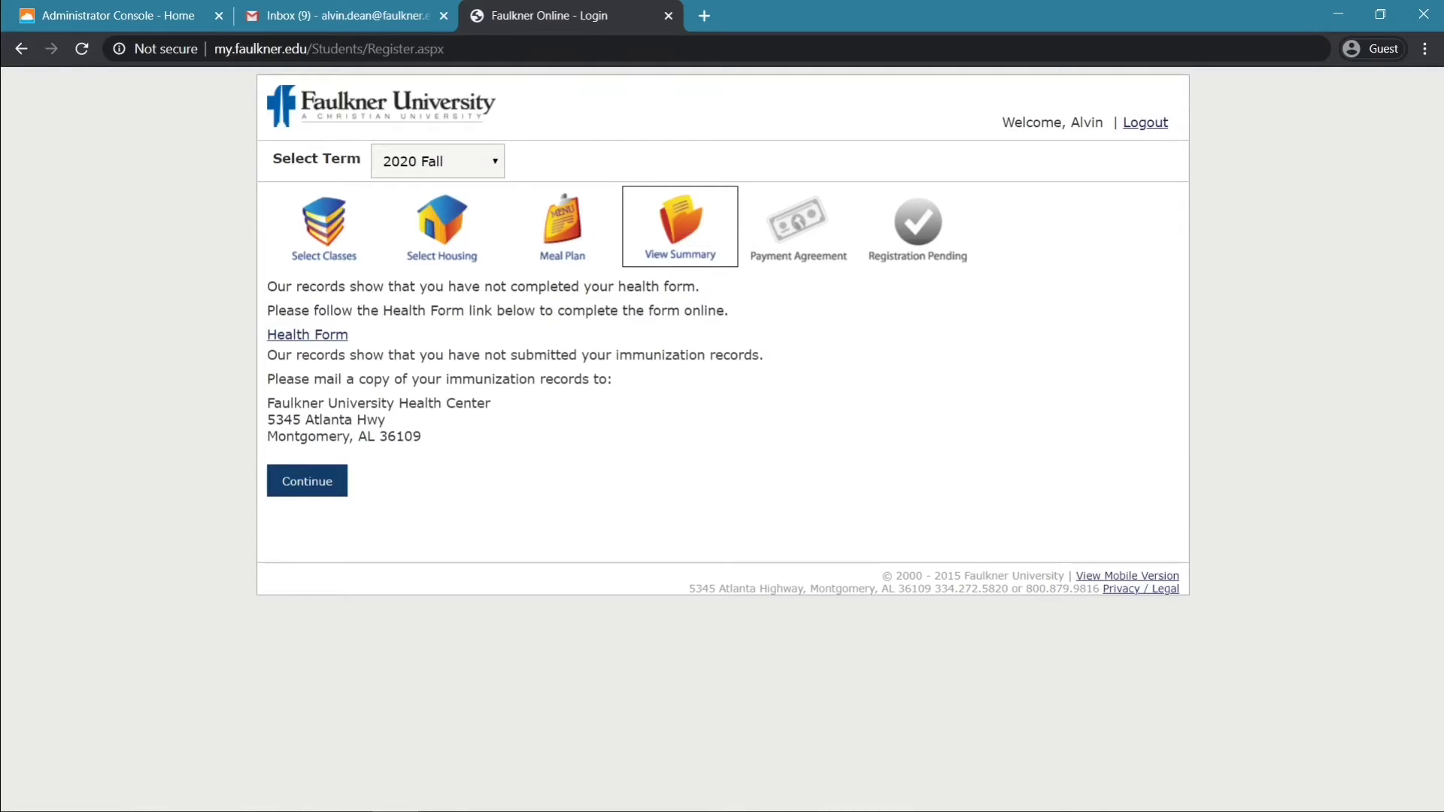
pyautogui.click(306, 481)
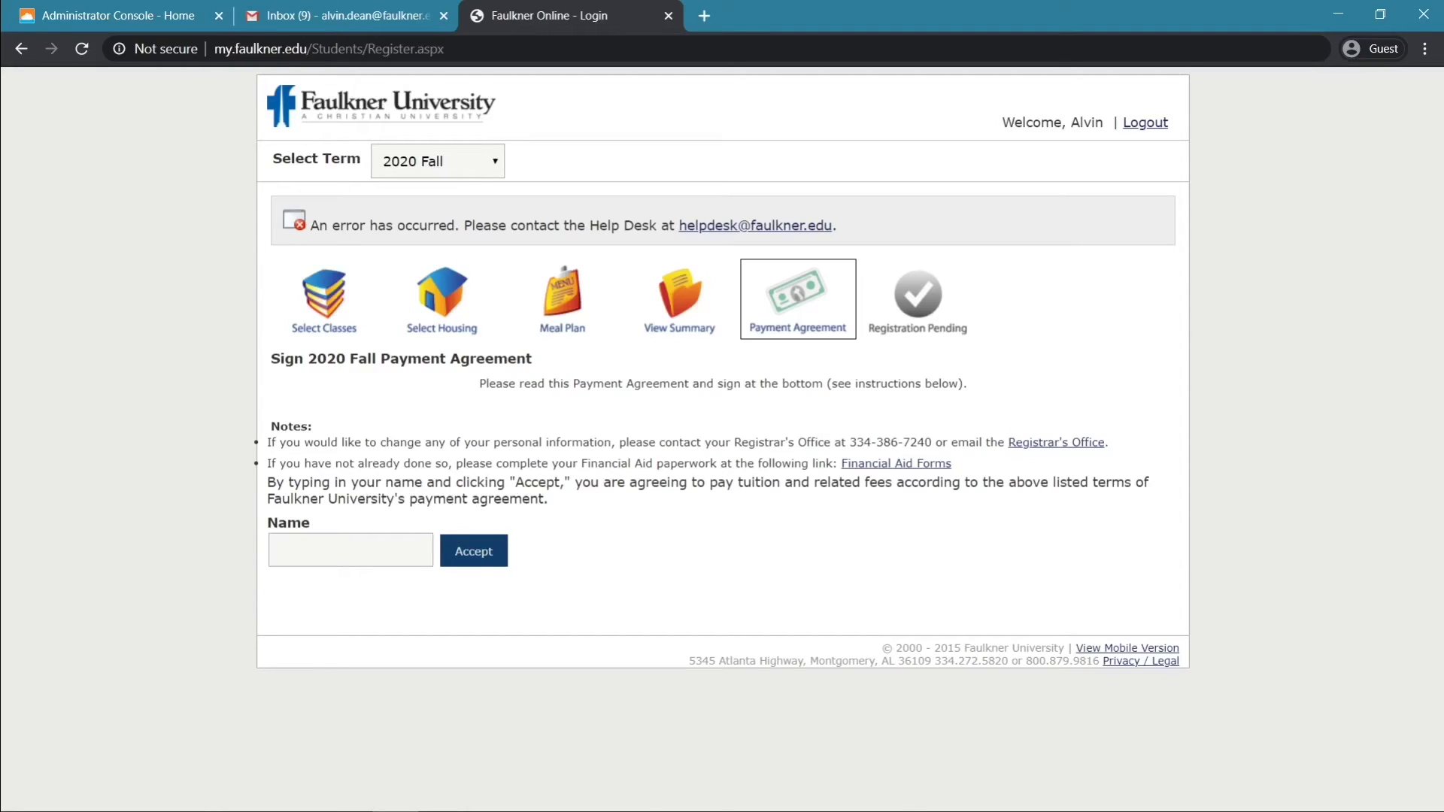
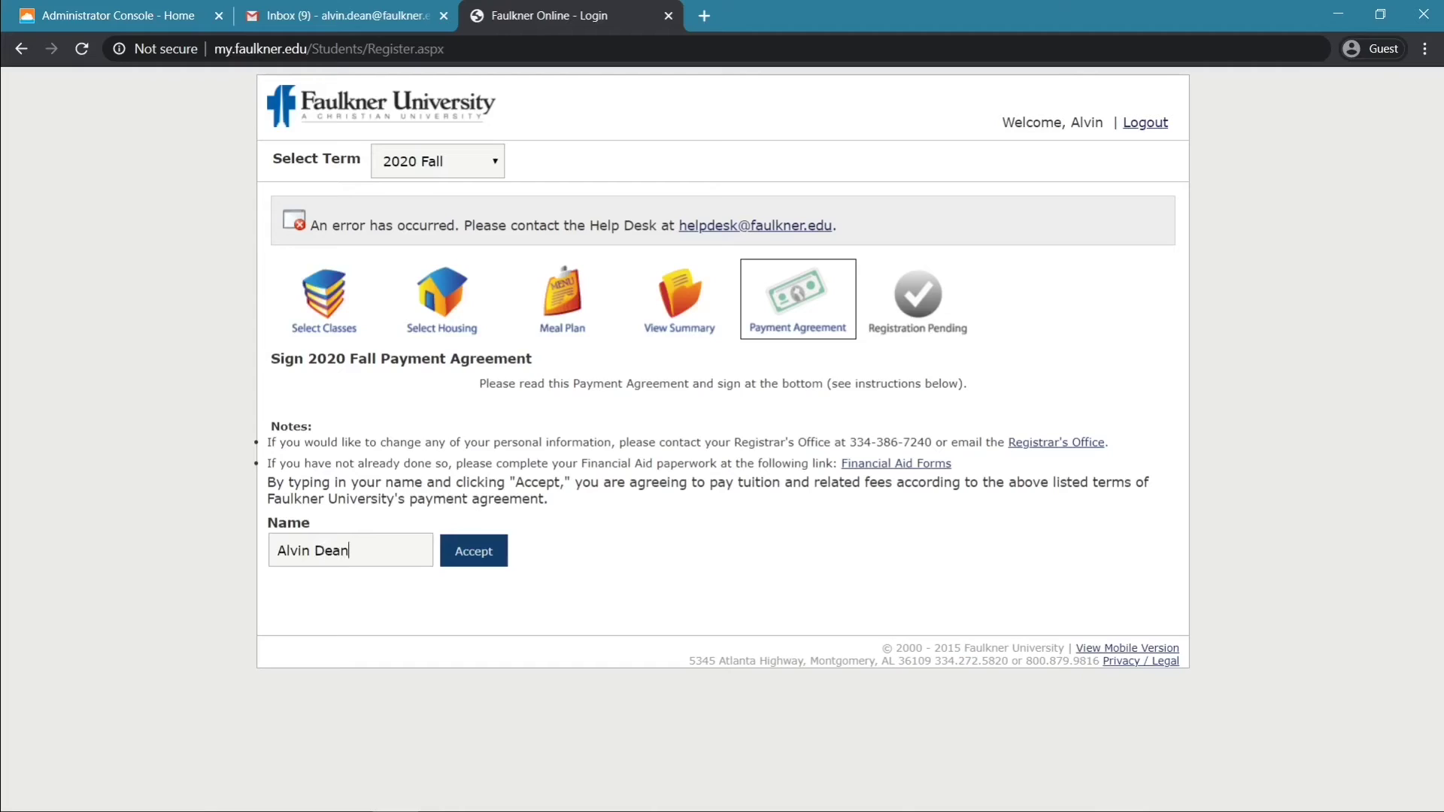